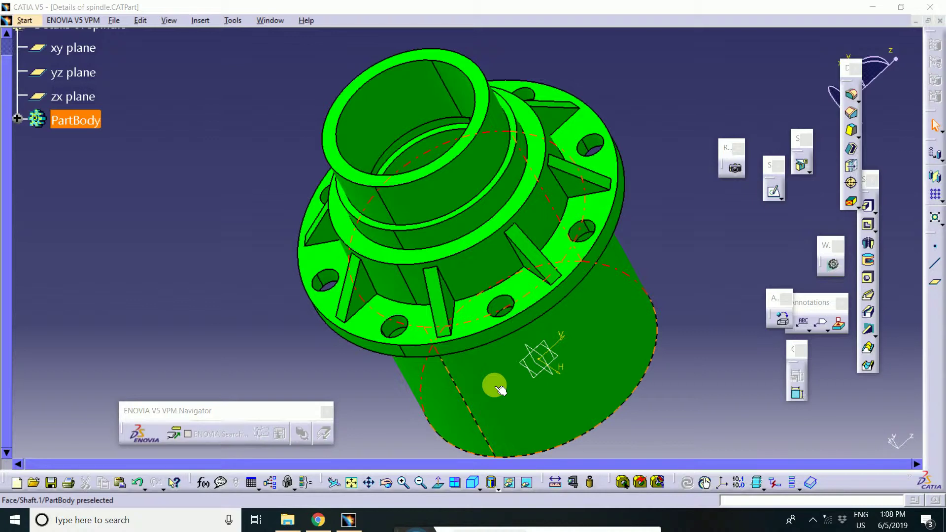
{"action": "middle_click_drag", "start_coordinate": [475, 416], "coordinate": [391, 358]}
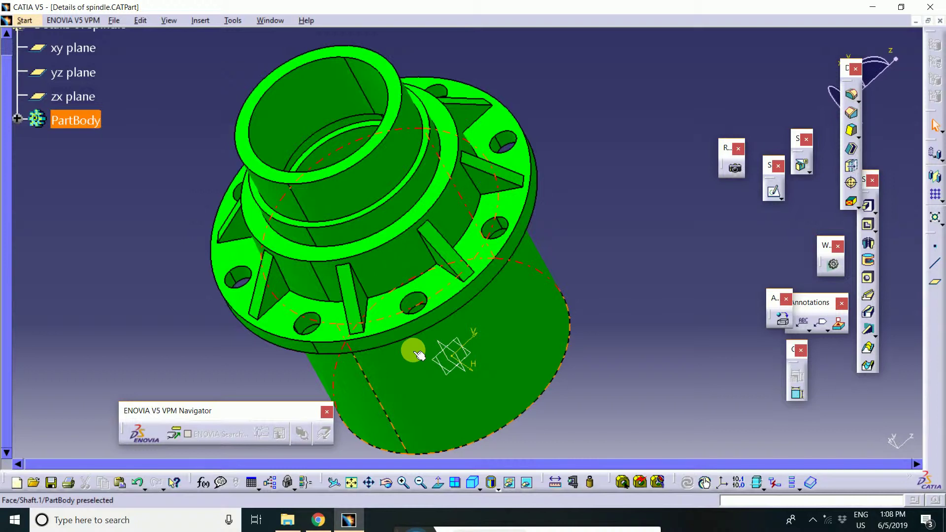
{"action": "middle_click_drag", "start_coordinate": [583, 380], "coordinate": [584, 321]}
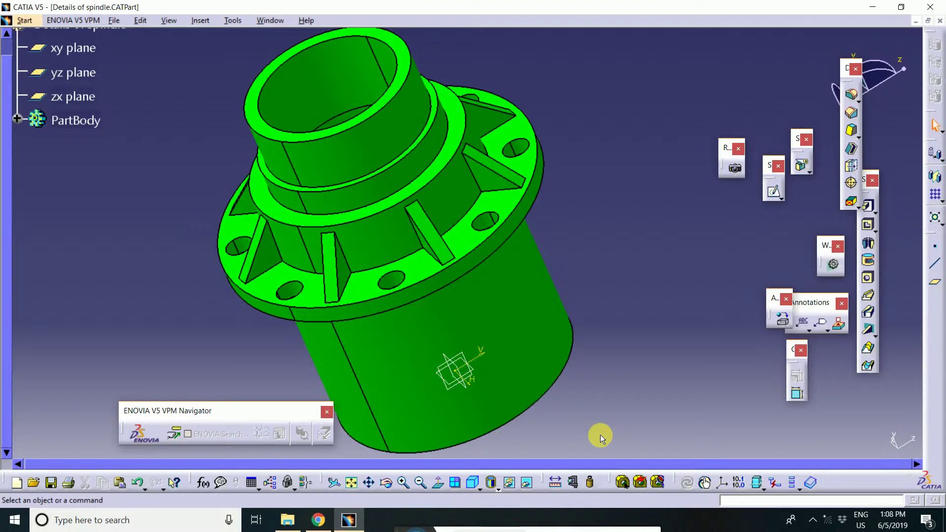
{"action": "middle_click_drag", "start_coordinate": [655, 403], "coordinate": [556, 378]}
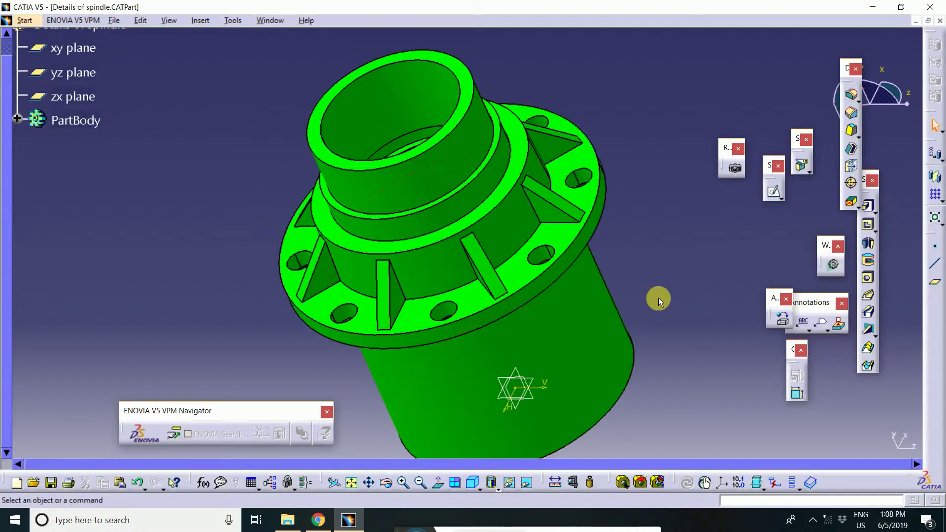
{"action": "middle_click_drag", "start_coordinate": [659, 301], "coordinate": [627, 258]}
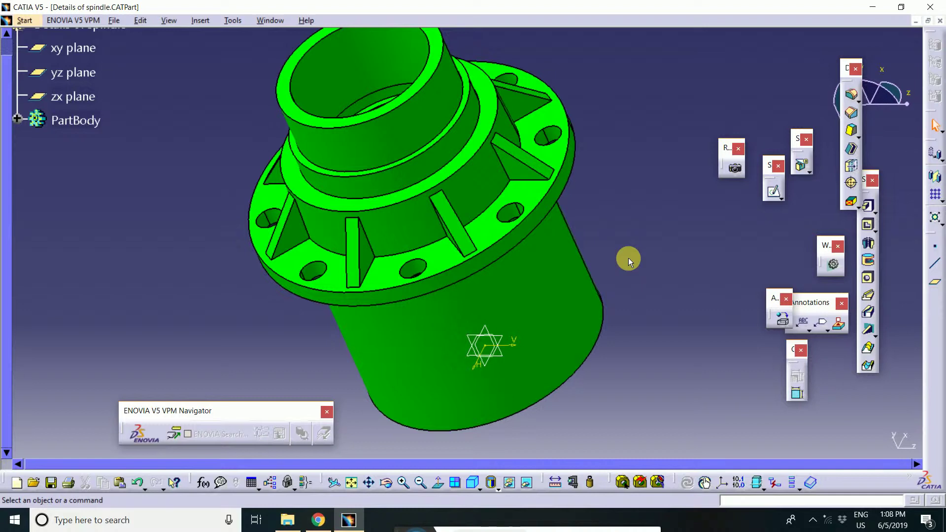
{"action": "middle_click_drag", "start_coordinate": [619, 289], "coordinate": [639, 328]}
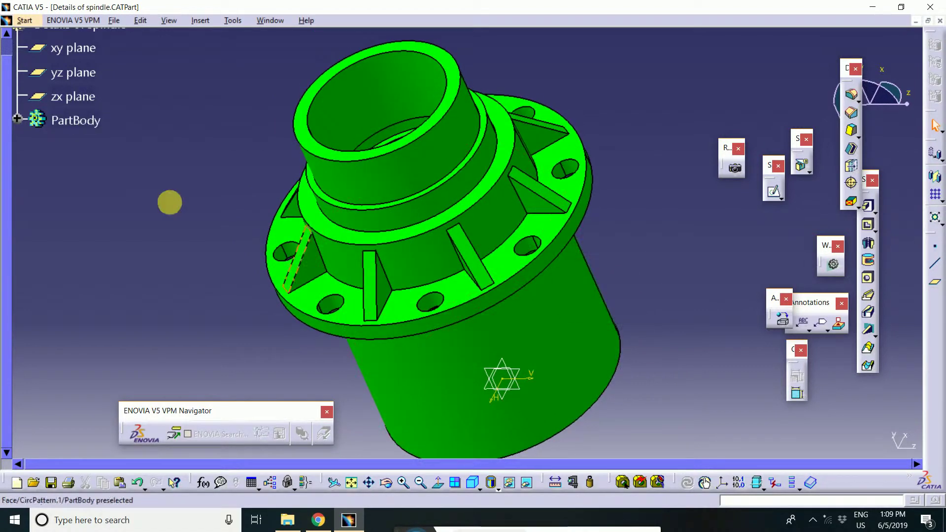
Open Sketch.1 of Shaft.1 from the PartBody, examine the dimensions of the revolved half profile, and exit the sketch
{"action": "left_click", "coordinate": [17, 119]}
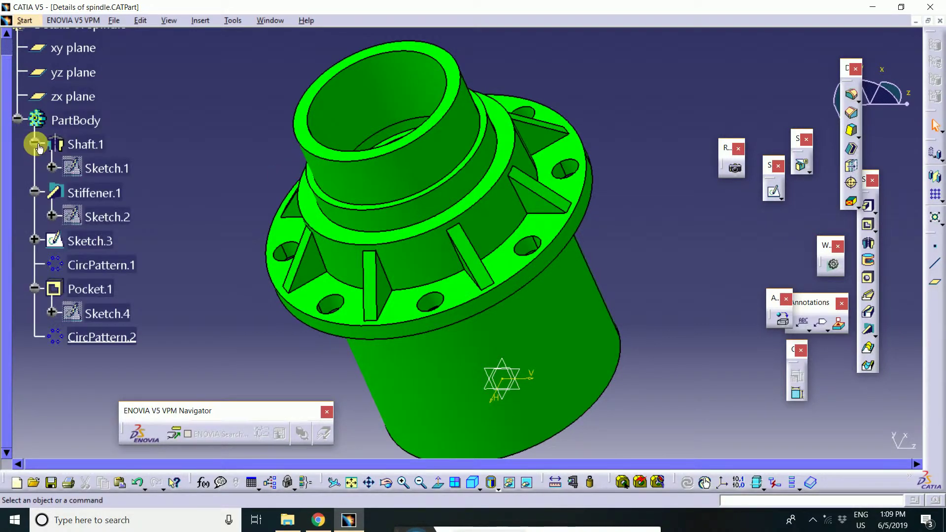
{"action": "left_click", "coordinate": [109, 169]}
{"action": "double_click", "coordinate": [115, 172]}
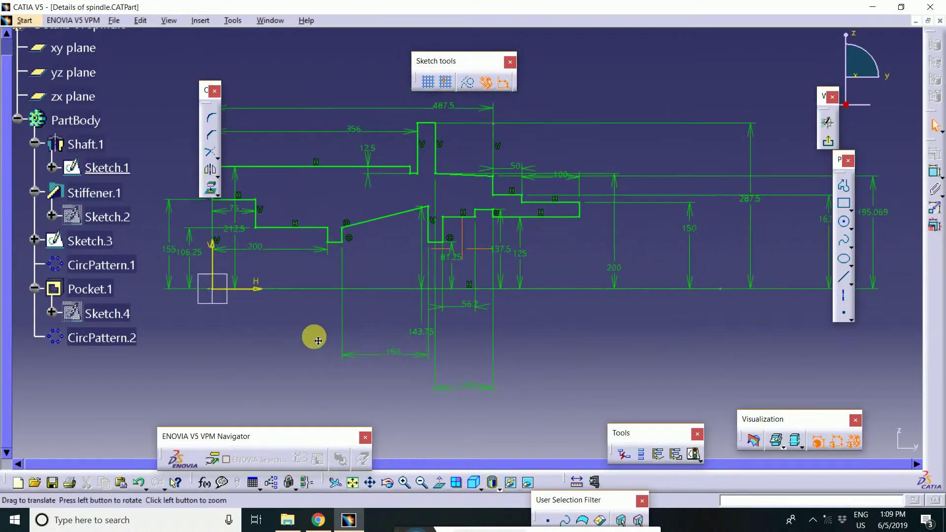
{"action": "middle_click_drag", "start_coordinate": [622, 353], "coordinate": [616, 398]}
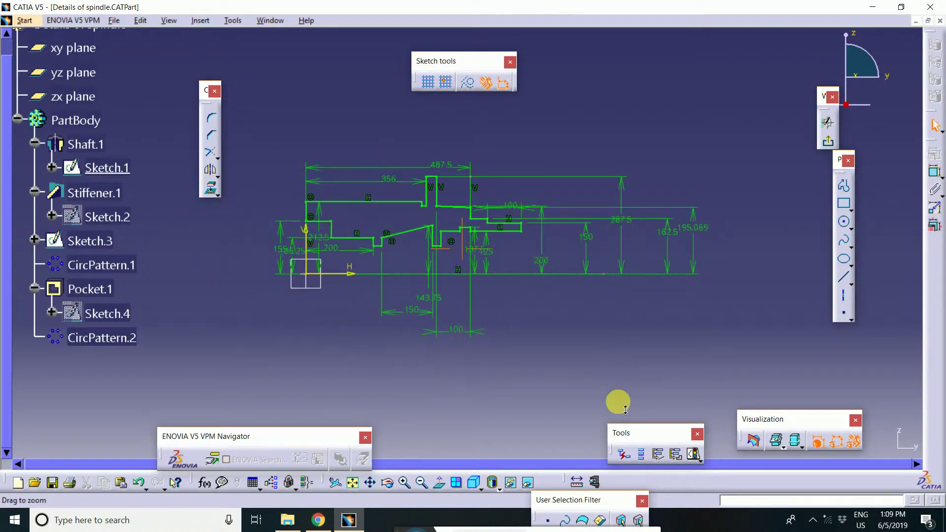
{"action": "left_click_drag", "start_coordinate": [458, 63], "coordinate": [714, 69]}
{"action": "mouse_move", "coordinate": [199, 93]}
{"action": "left_mouse_down"}
{"action": "mouse_move", "coordinate": [158, 65]}
{"action": "mouse_move", "coordinate": [204, 80]}
{"action": "left_mouse_up"}
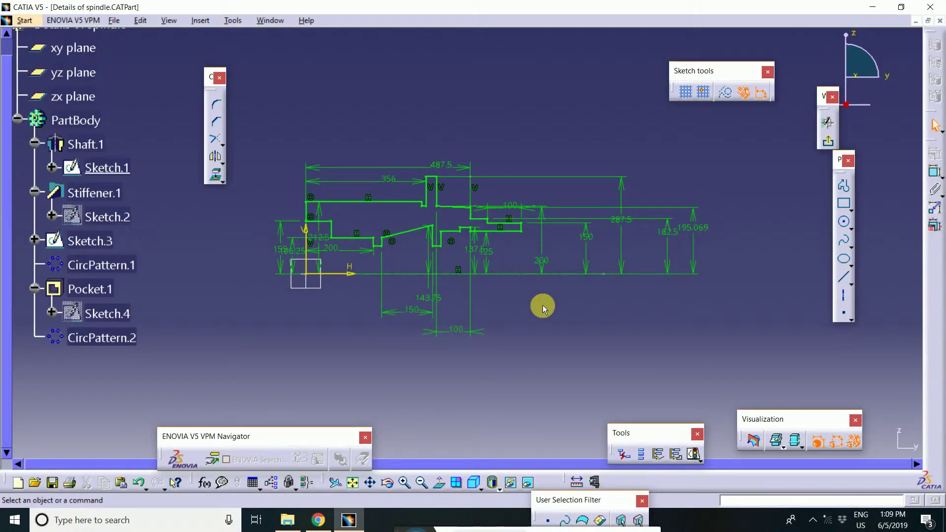
{"action": "mouse_move", "coordinate": [543, 306]}
{"action": "middle_mouse_down"}
{"action": "mouse_move", "coordinate": [560, 260]}
{"action": "mouse_move", "coordinate": [567, 266]}
{"action": "mouse_move", "coordinate": [515, 340]}
{"action": "mouse_move", "coordinate": [547, 341]}
{"action": "mouse_move", "coordinate": [552, 363]}
{"action": "mouse_move", "coordinate": [540, 341]}
{"action": "middle_mouse_up"}
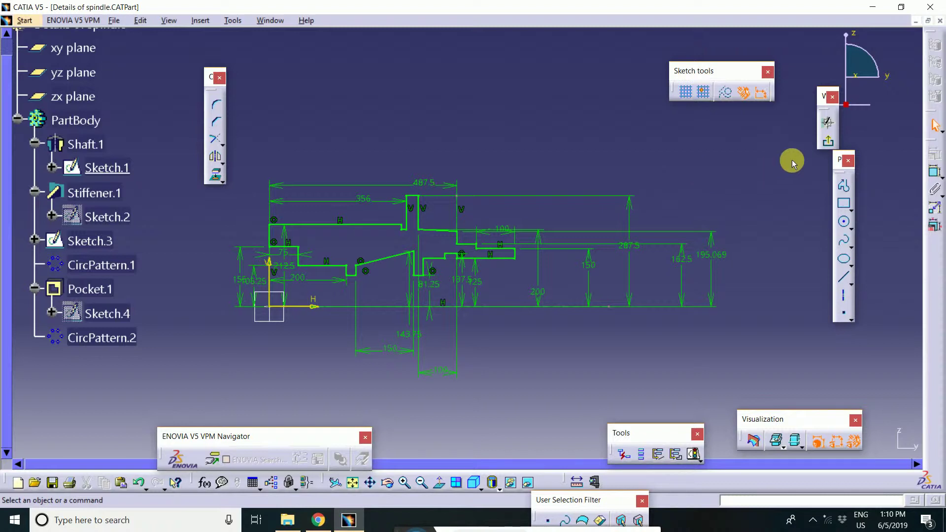
{"action": "left_click", "coordinate": [830, 144]}
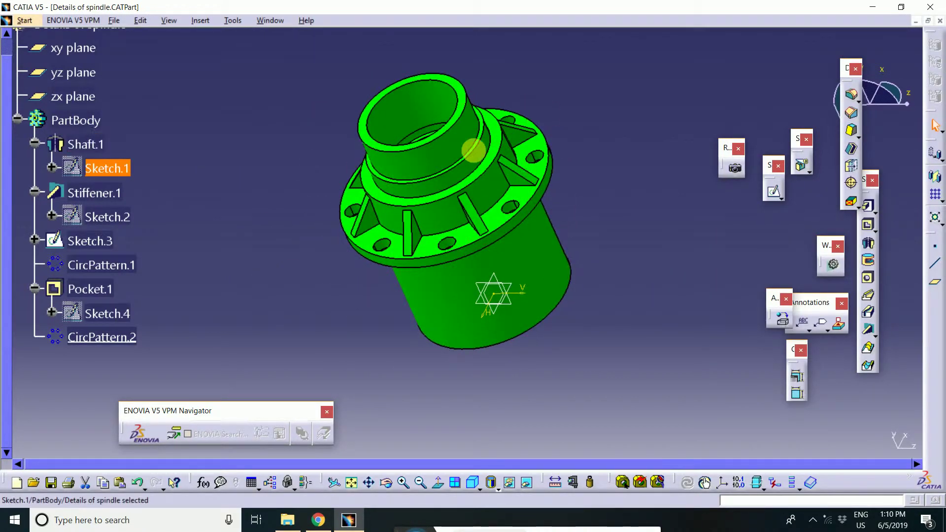
Open Sketch.2 of Stiffener.1, examine the sloped rib line and its dimension, and exit the sketch
{"action": "middle_click_drag", "start_coordinate": [604, 202], "coordinate": [587, 235]}
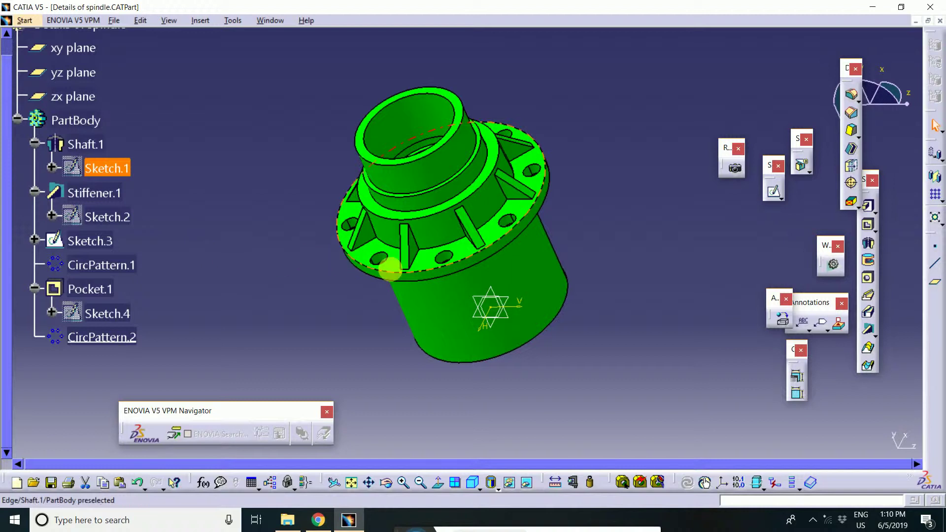
{"action": "middle_click_drag", "start_coordinate": [619, 340], "coordinate": [619, 347]}
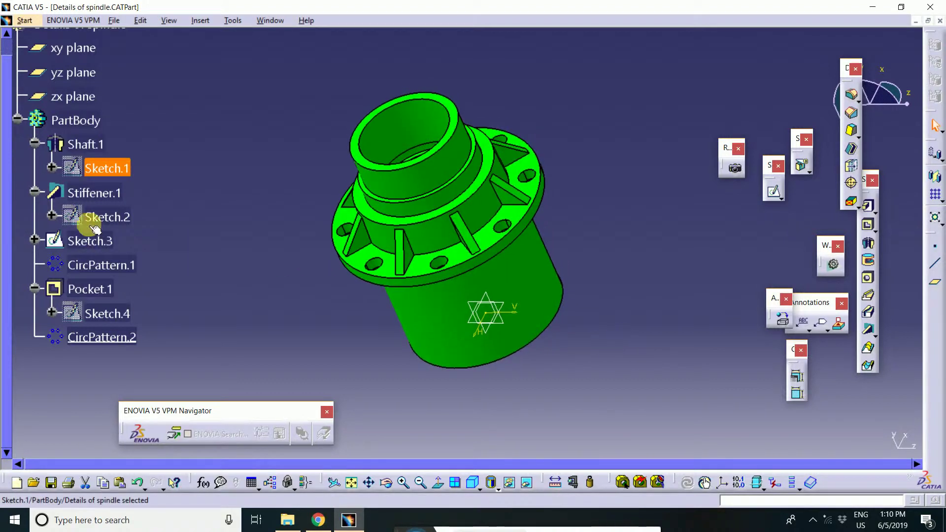
{"action": "right_click", "coordinate": [106, 217]}
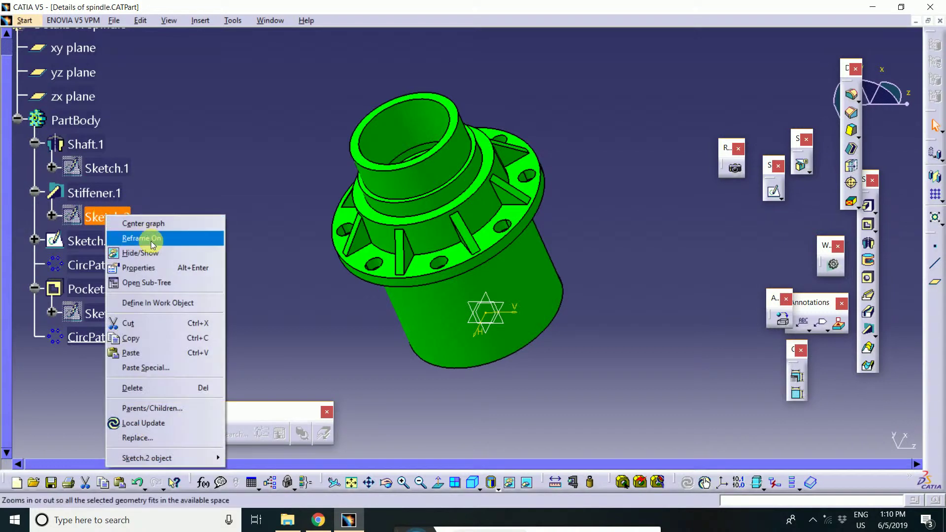
{"action": "left_click", "coordinate": [238, 207]}
{"action": "double_click", "coordinate": [106, 217]}
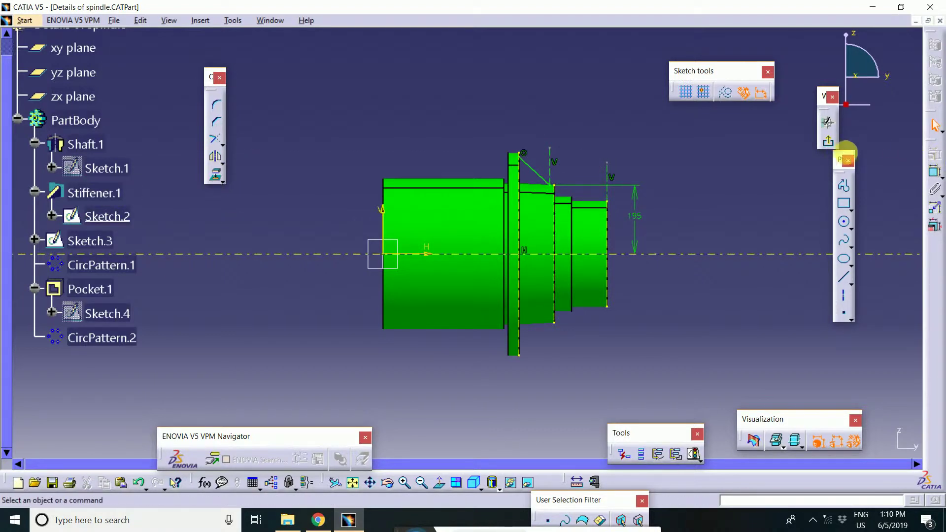
{"action": "left_click", "coordinate": [828, 142]}
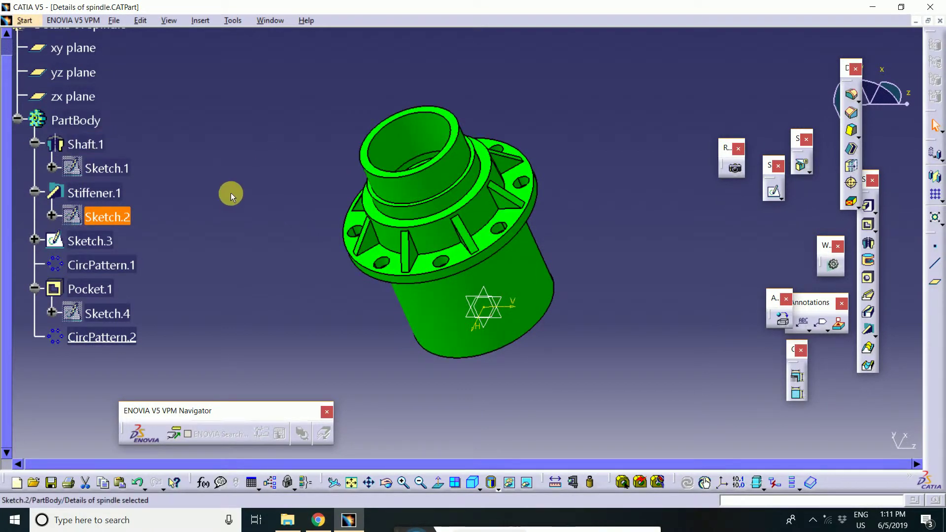
Examine the finished spindle's flange, patterned stiffeners, bolt holes and stepped collar
{"action": "middle_click_drag", "start_coordinate": [507, 389], "coordinate": [560, 341]}
{"action": "mouse_move", "coordinate": [578, 294]}
{"action": "middle_mouse_down"}
{"action": "mouse_move", "coordinate": [581, 222]}
{"action": "mouse_move", "coordinate": [608, 201]}
{"action": "mouse_move", "coordinate": [590, 329]}
{"action": "mouse_move", "coordinate": [619, 205]}
{"action": "mouse_move", "coordinate": [599, 342]}
{"action": "middle_mouse_up"}
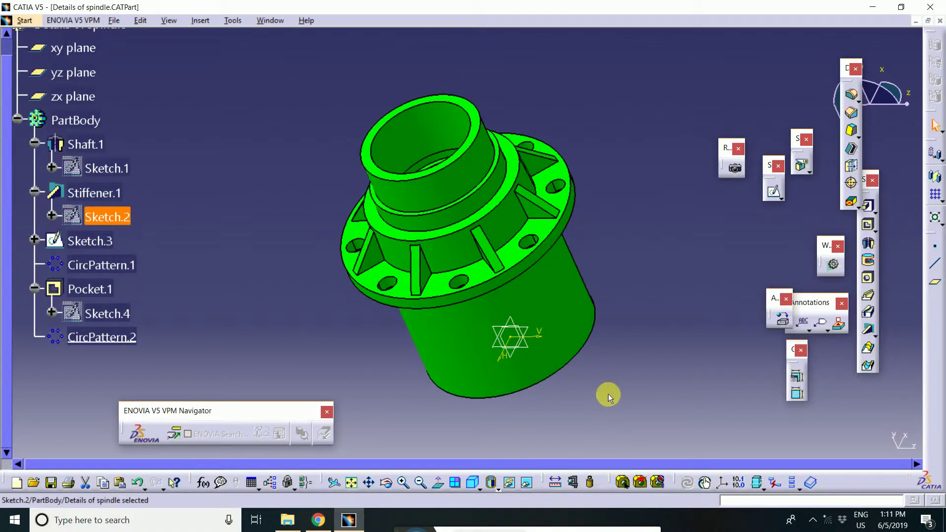
{"action": "middle_click_drag", "start_coordinate": [606, 394], "coordinate": [686, 369]}
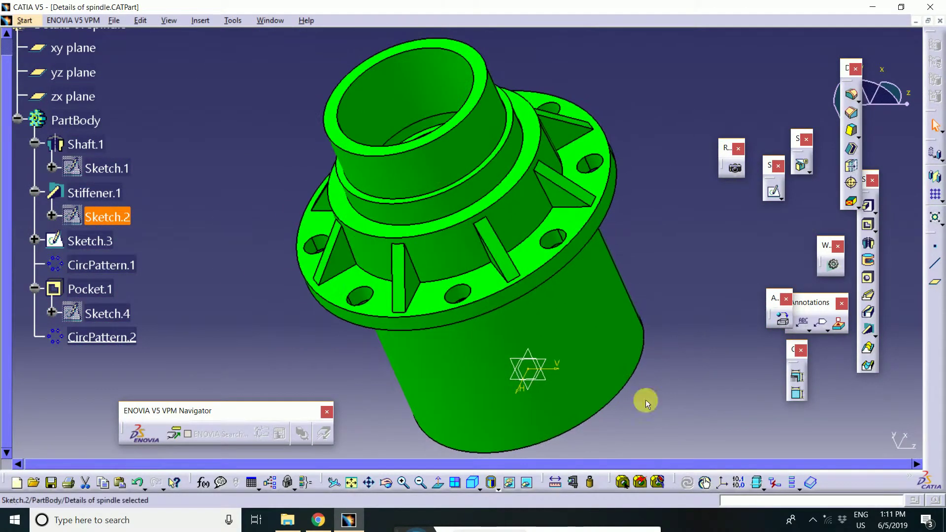
{"action": "left_click", "coordinate": [403, 484]}
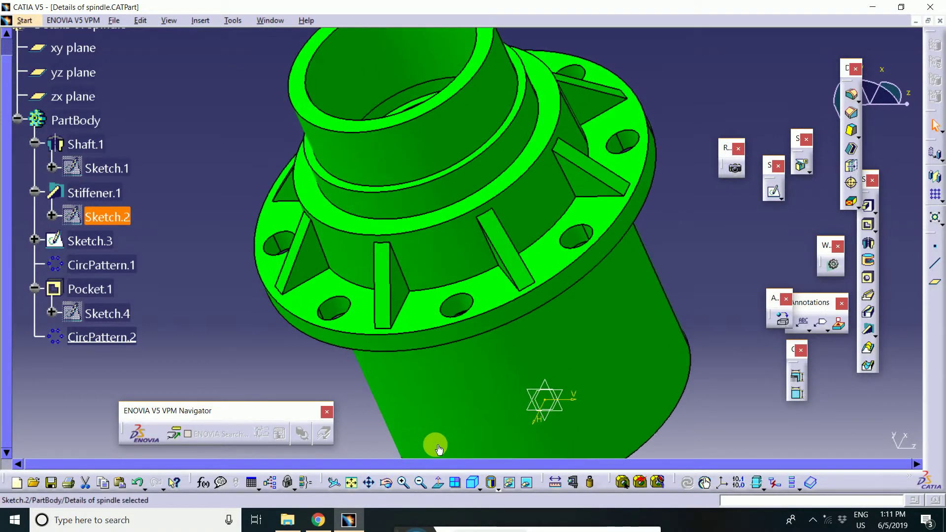
{"action": "left_click", "coordinate": [420, 483]}
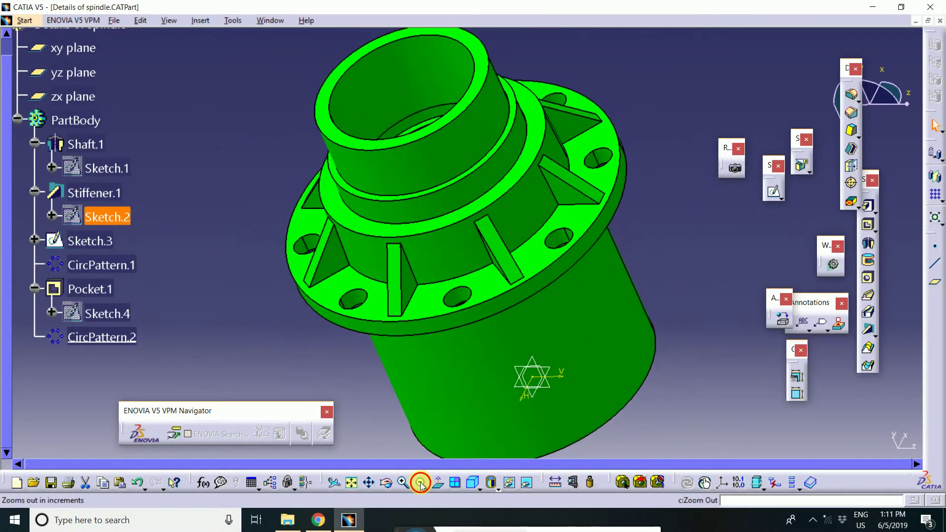
{"action": "middle_click_drag", "start_coordinate": [578, 391], "coordinate": [643, 331]}
{"action": "mouse_move", "coordinate": [630, 364]}
{"action": "middle_mouse_down"}
{"action": "mouse_move", "coordinate": [634, 330]}
{"action": "mouse_move", "coordinate": [644, 323]}
{"action": "mouse_move", "coordinate": [640, 402]}
{"action": "mouse_move", "coordinate": [627, 320]}
{"action": "mouse_move", "coordinate": [618, 321]}
{"action": "mouse_move", "coordinate": [627, 363]}
{"action": "mouse_move", "coordinate": [617, 362]}
{"action": "middle_mouse_up"}
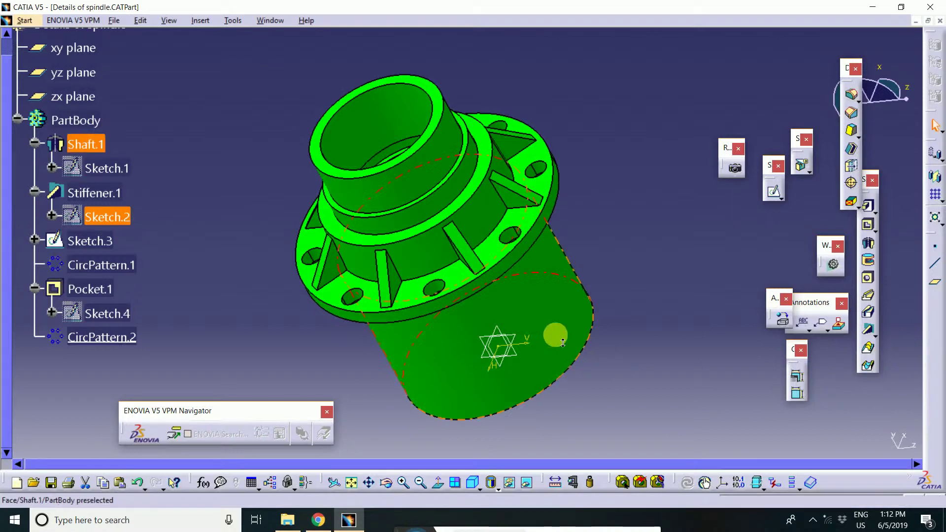
{"action": "middle_click_drag", "start_coordinate": [553, 332], "coordinate": [611, 301]}
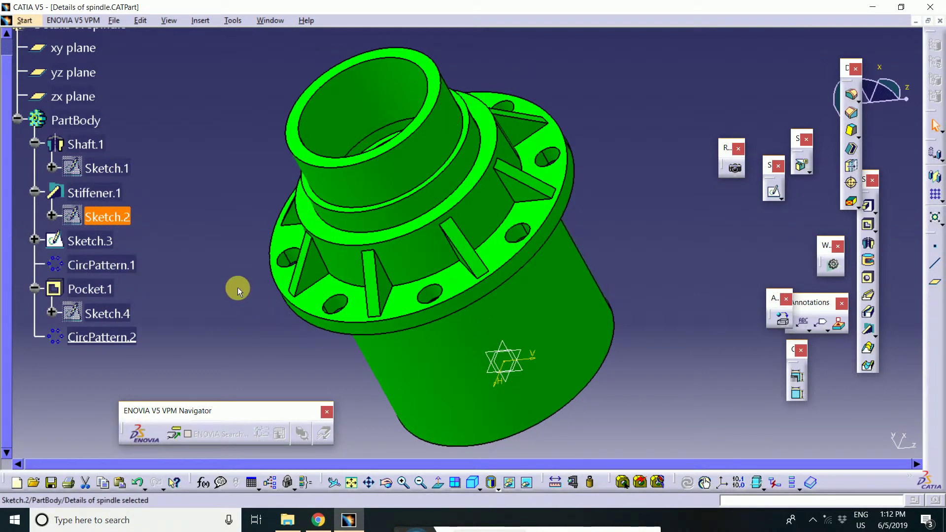
{"action": "middle_click_drag", "start_coordinate": [228, 272], "coordinate": [265, 297]}
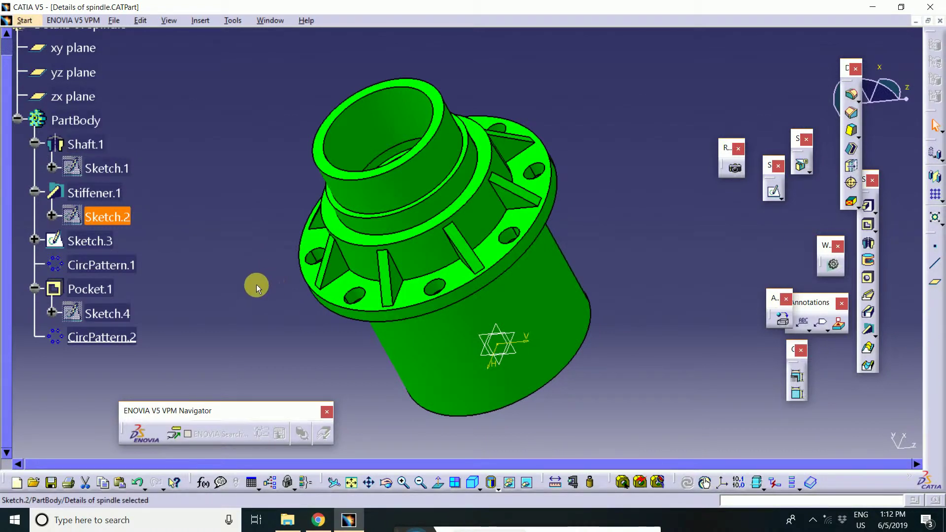
{"action": "middle_click_drag", "start_coordinate": [256, 284], "coordinate": [277, 300]}
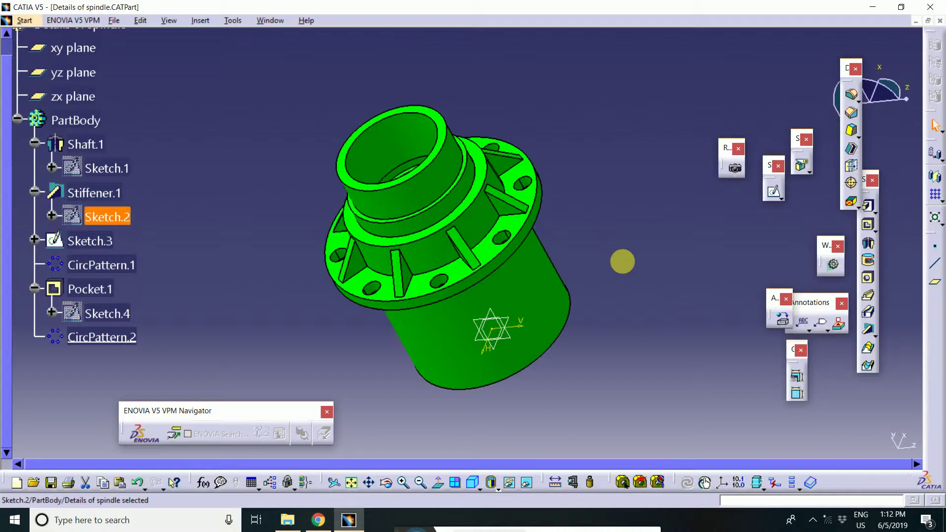
{"action": "middle_click_drag", "start_coordinate": [621, 262], "coordinate": [649, 305]}
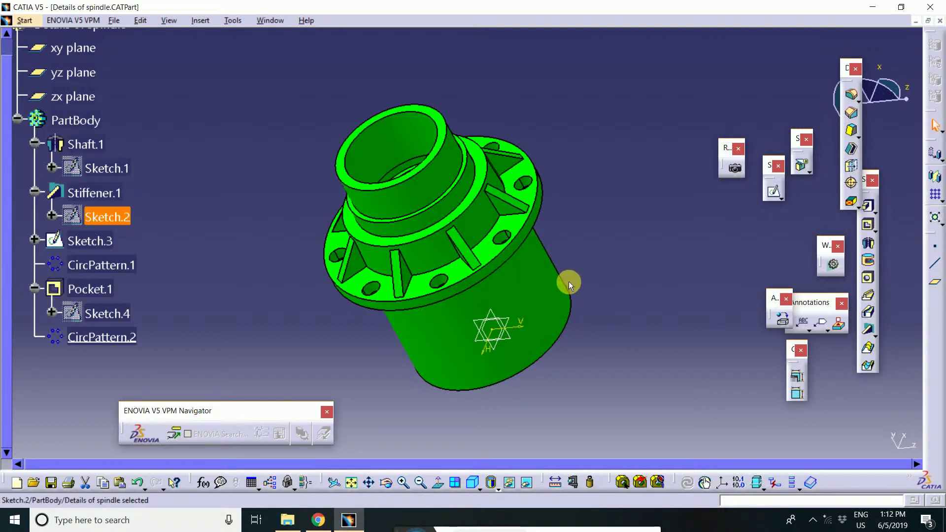
Apply a 5 mm Edge Fillet with Tangency selection mode to the annular end face of the narrow collar
{"action": "middle_click_drag", "start_coordinate": [429, 217], "coordinate": [448, 197]}
{"action": "middle_click_drag", "start_coordinate": [517, 200], "coordinate": [526, 238], "text": "ctrl"}
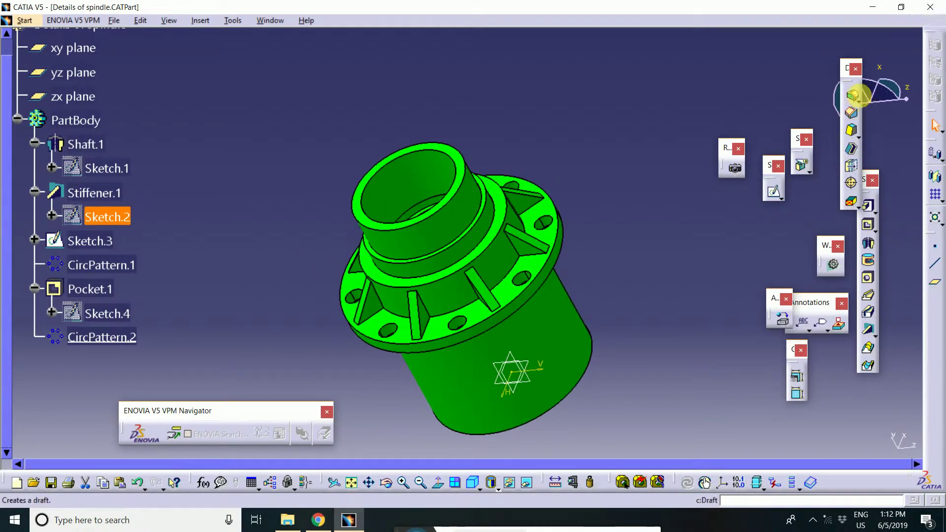
{"action": "left_click", "coordinate": [859, 117]}
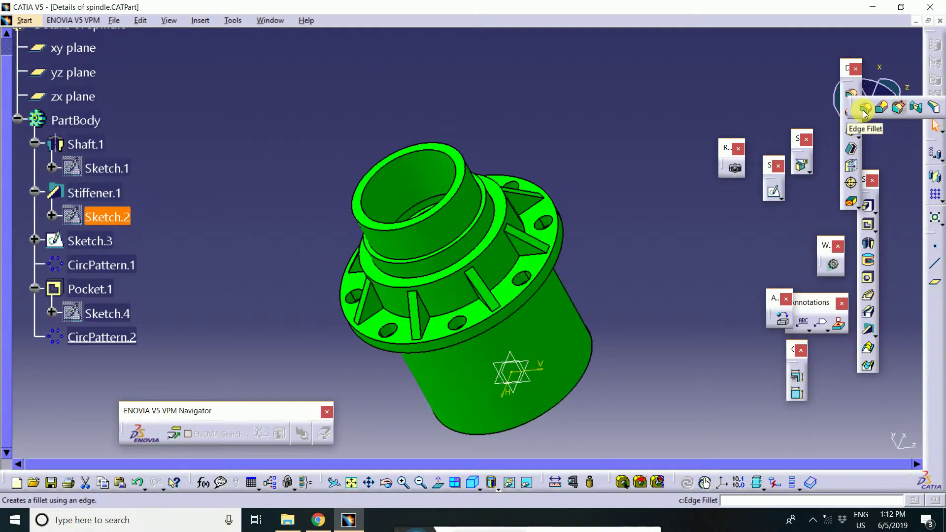
{"action": "left_click", "coordinate": [863, 109]}
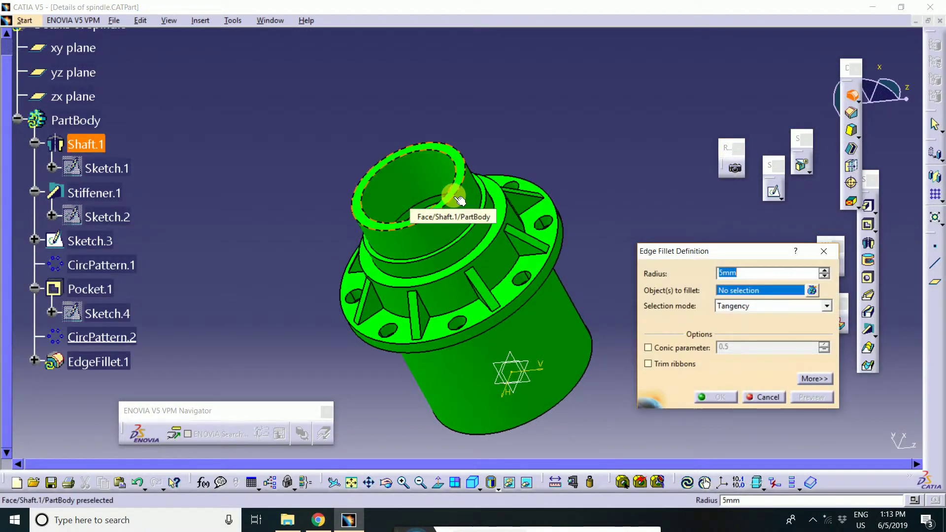
{"action": "left_click", "coordinate": [460, 200]}
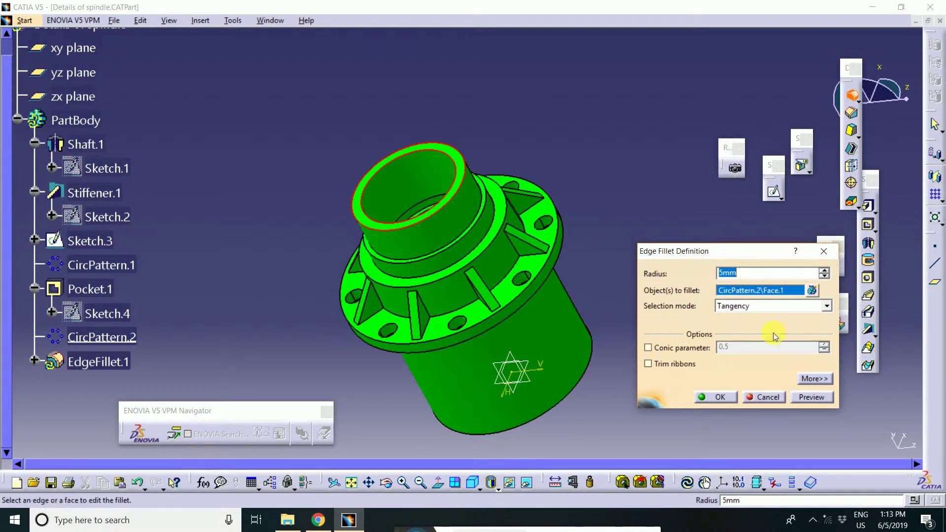
{"action": "left_click", "coordinate": [813, 398]}
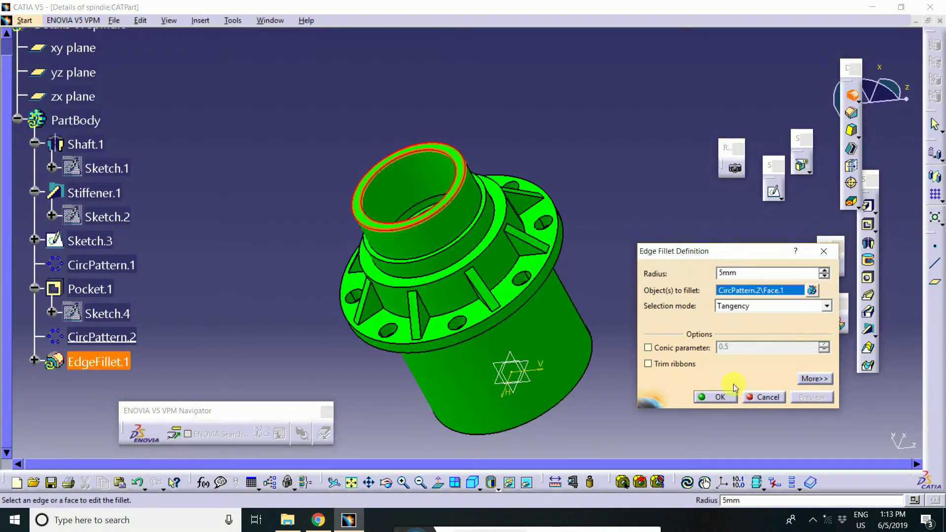
{"action": "scroll", "coordinate": [491, 173], "scroll_direction": "up", "scroll_amount": 5}
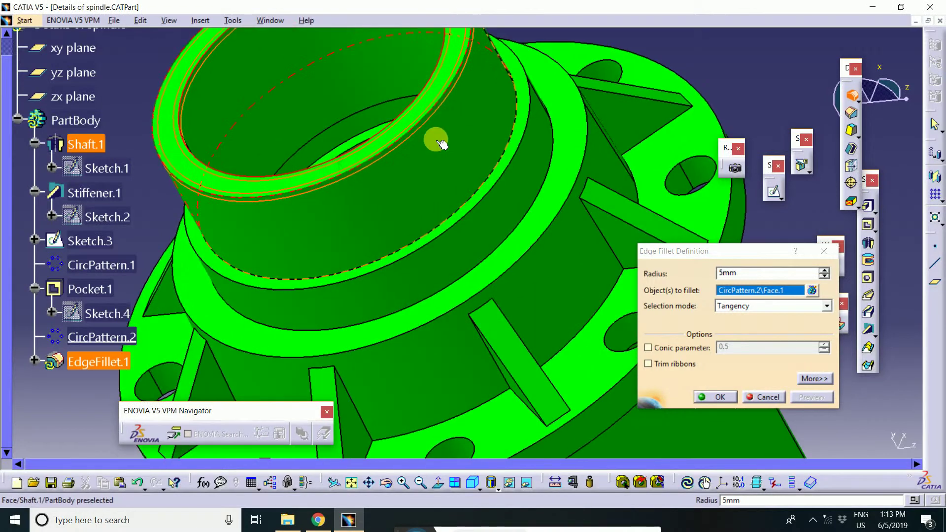
{"action": "scroll", "coordinate": [439, 153], "scroll_direction": "down", "scroll_amount": 3}
{"action": "left_click", "coordinate": [720, 397]}
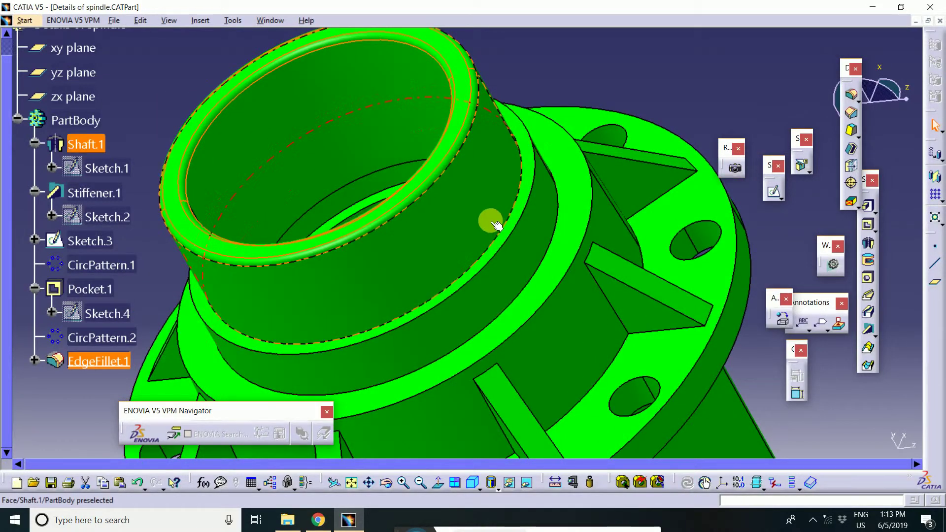
Chamfer the outer circular edge of the wide cylinder's end face with Length1/Angle mode, 2.5 mm, 45 degrees and Tangency propagation
{"action": "middle_click_drag", "start_coordinate": [497, 225], "coordinate": [459, 220], "text": "ctrl"}
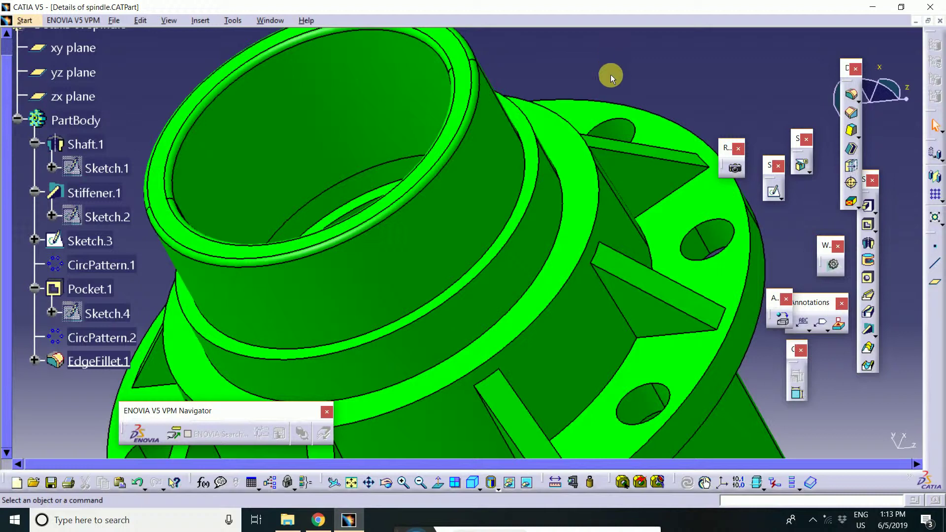
{"action": "middle_click_drag", "start_coordinate": [613, 110], "coordinate": [508, 201], "text": "ctrl"}
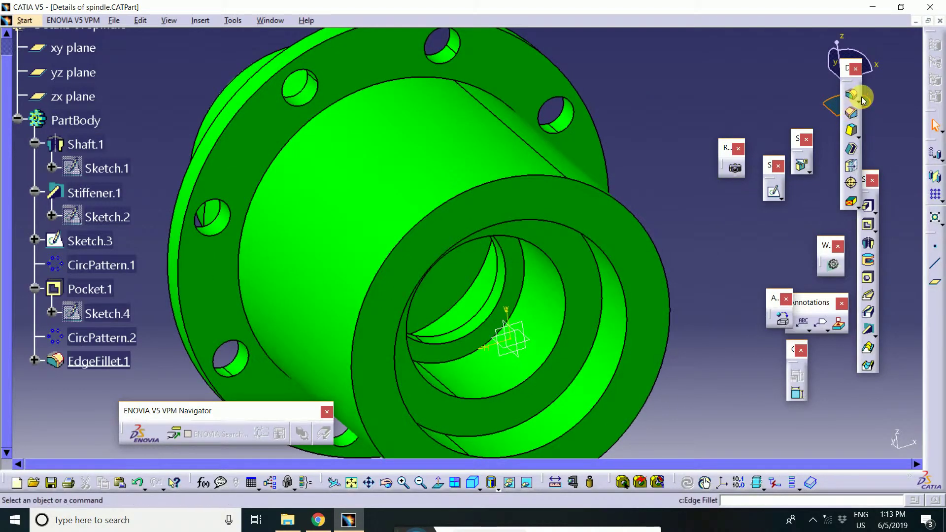
{"action": "left_click", "coordinate": [858, 100]}
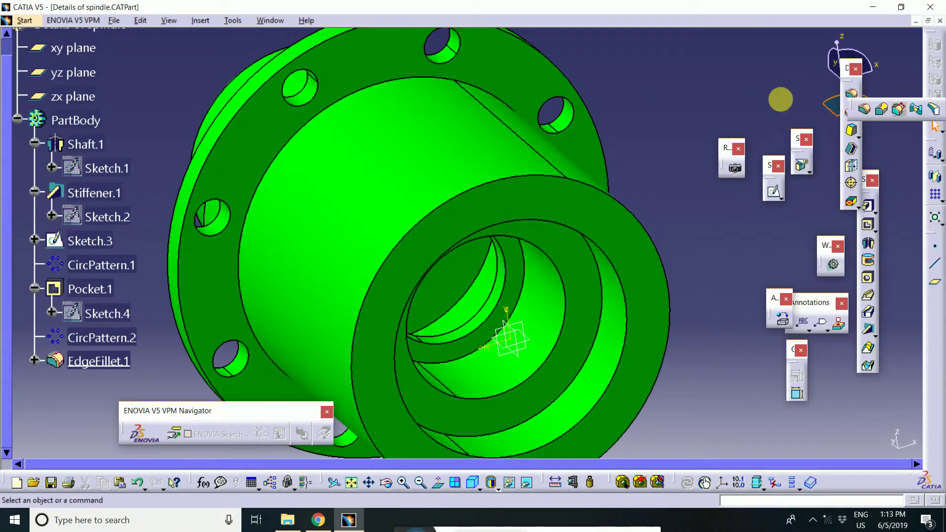
{"action": "left_click", "coordinate": [852, 114]}
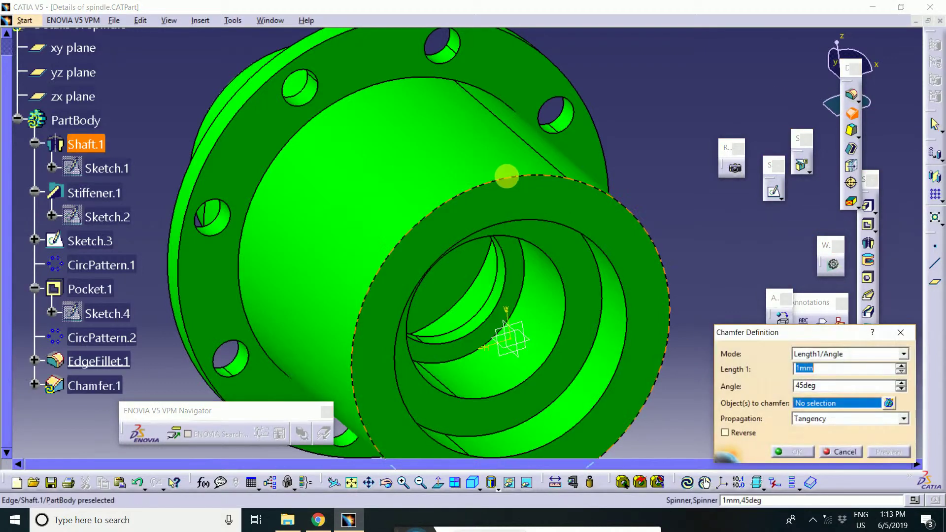
{"action": "left_click", "coordinate": [513, 181]}
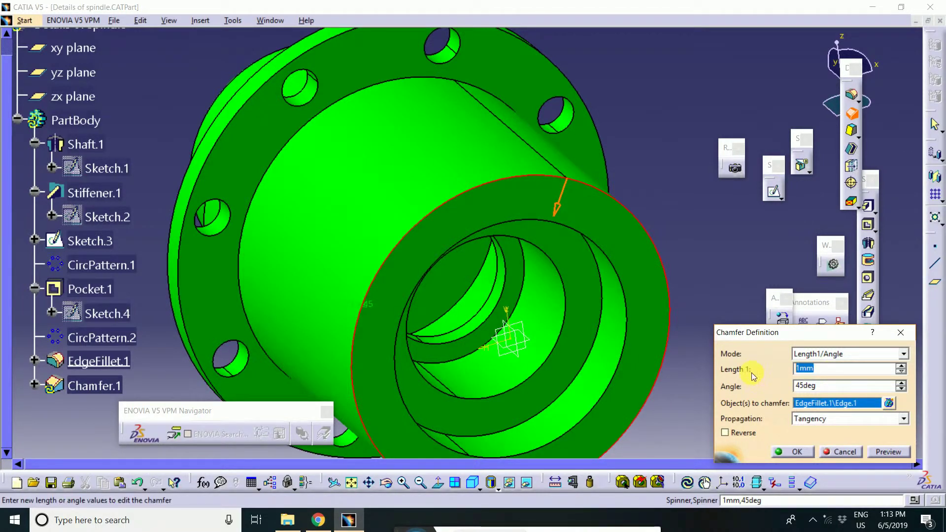
{"action": "type", "text": "2.5"}
{"action": "key", "text": "Return"}
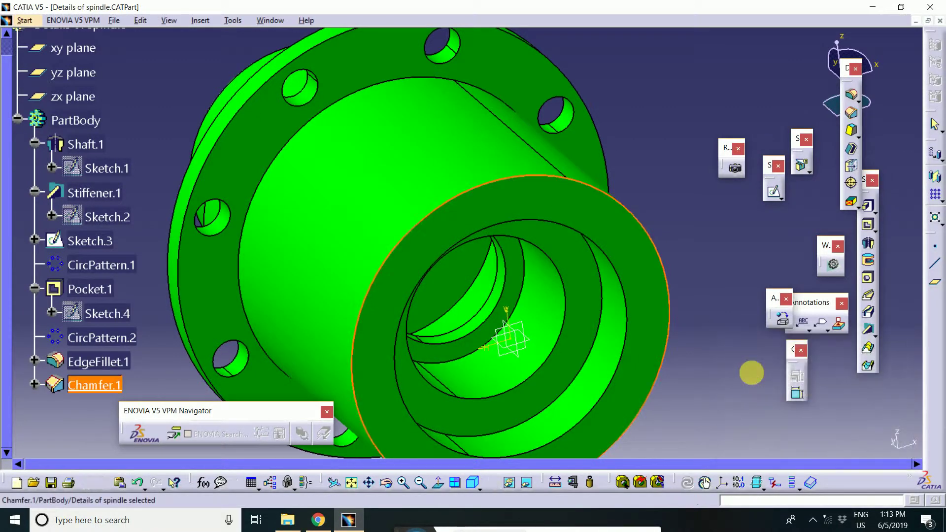
Reopen the chamfer on the wide cylinder's outer end edge and set its length to 1 mm
{"action": "left_click", "coordinate": [667, 220]}
{"action": "double_click", "coordinate": [637, 218]}
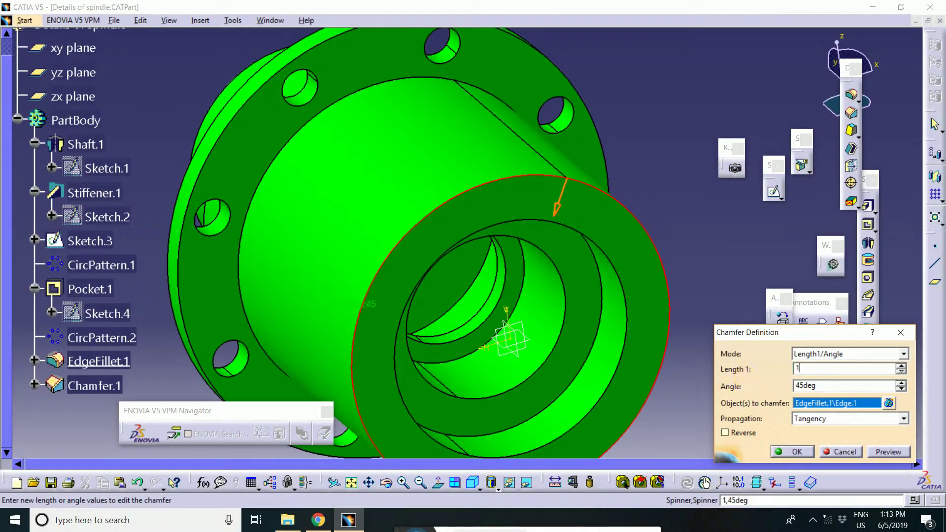
{"action": "key", "text": "Return"}
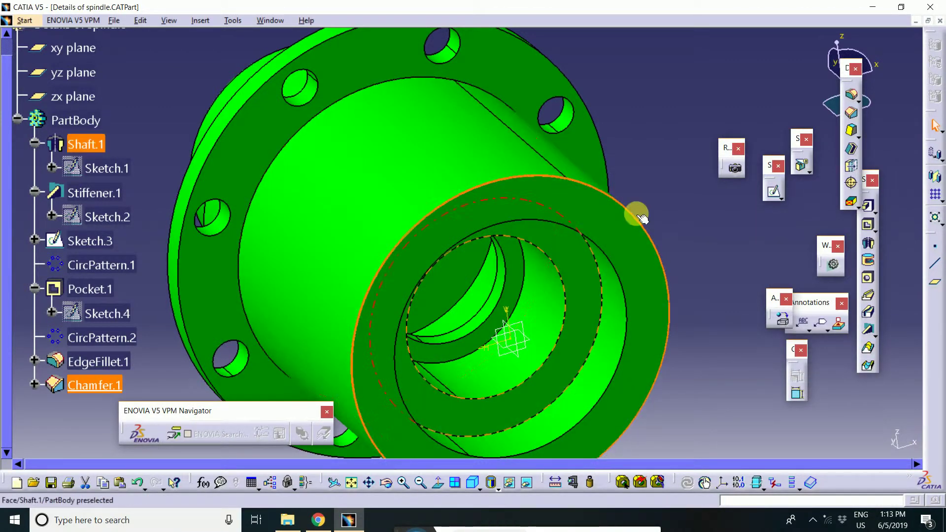
{"action": "left_click", "coordinate": [682, 186]}
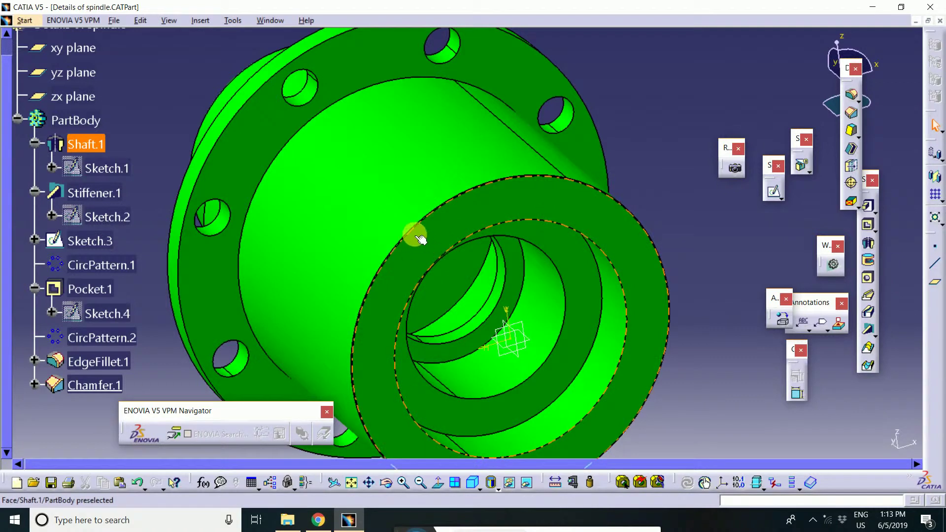
Examine the chamfered spindle from both ends and collapse the PartBody branch of the specification tree
{"action": "middle_click_drag", "start_coordinate": [421, 239], "coordinate": [365, 414]}
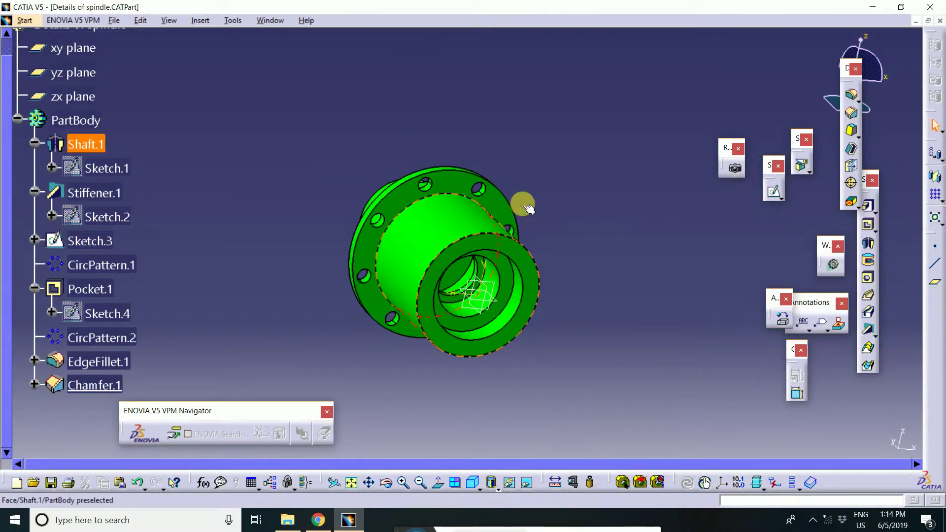
{"action": "middle_click_drag", "start_coordinate": [529, 209], "coordinate": [583, 313]}
{"action": "left_click", "coordinate": [614, 334]}
{"action": "scroll", "coordinate": [584, 310], "scroll_direction": "down", "scroll_amount": 2}
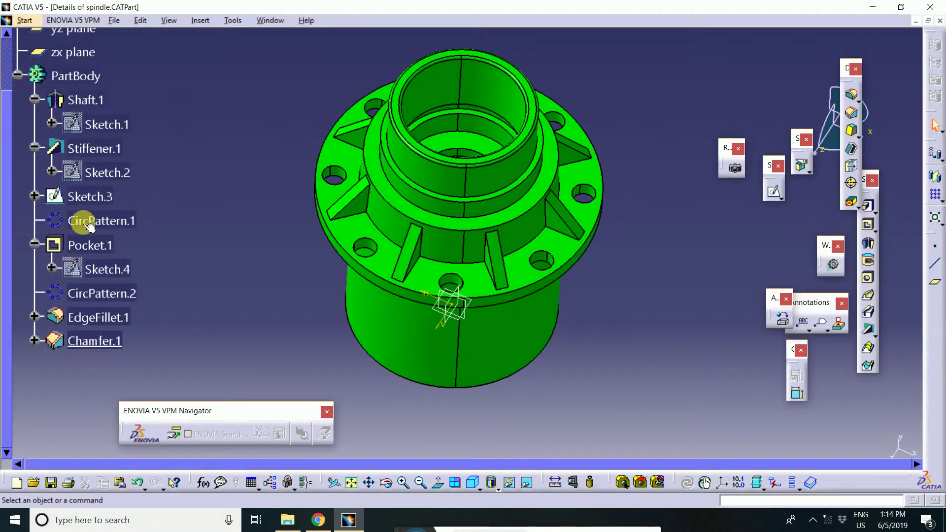
{"action": "scroll", "coordinate": [54, 202], "scroll_direction": "up", "scroll_amount": 2}
{"action": "left_click", "coordinate": [17, 119]}
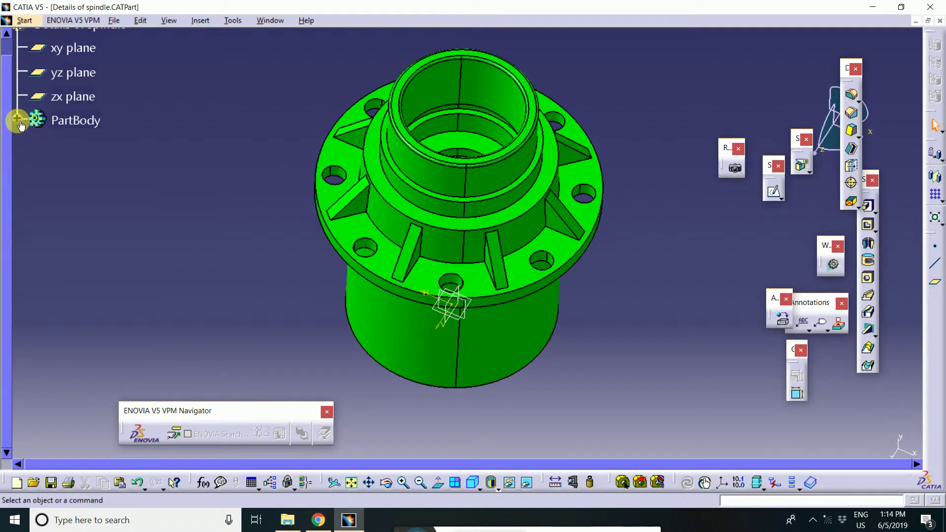
{"action": "middle_click_drag", "start_coordinate": [30, 138], "coordinate": [133, 222]}
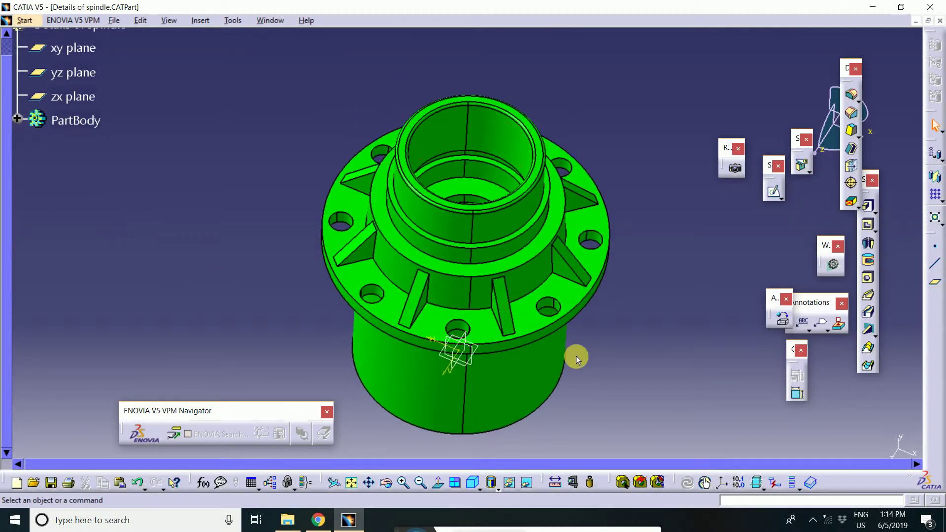
{"action": "middle_click_drag", "start_coordinate": [575, 357], "coordinate": [538, 278]}
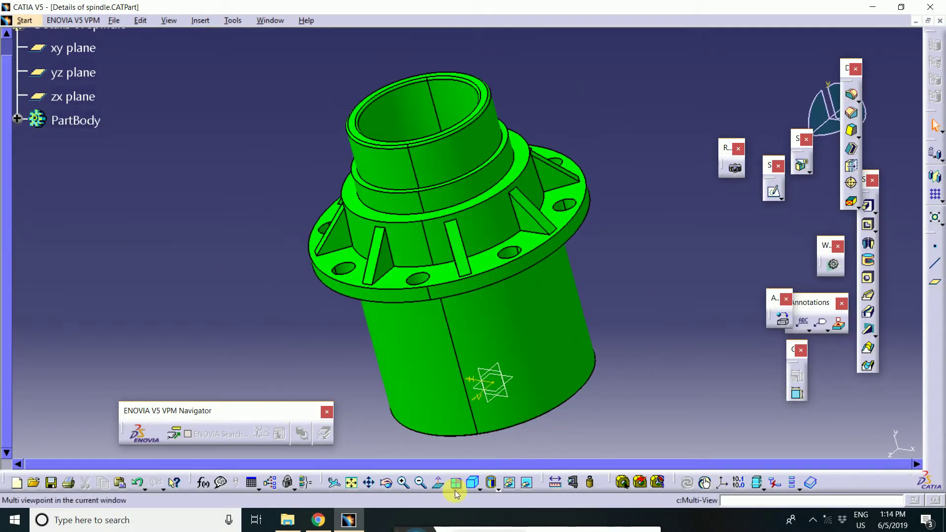
Split the display into four simultaneous views of the spindle and dock the ENOVIA V5 VPM Navigator toolbar above the model area
{"action": "left_click", "coordinate": [456, 484]}
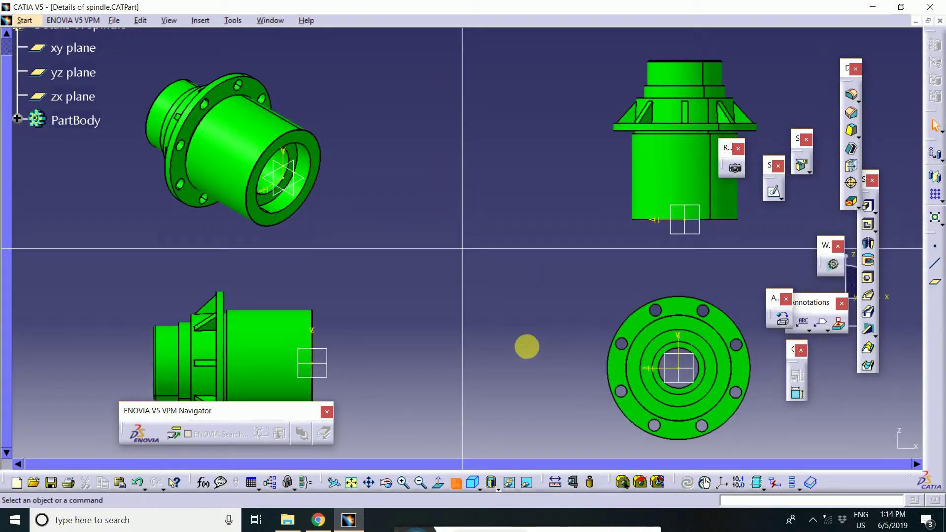
{"action": "left_click", "coordinate": [358, 176]}
{"action": "middle_click_drag", "start_coordinate": [358, 176], "coordinate": [345, 293]}
{"action": "middle_click_drag", "start_coordinate": [510, 354], "coordinate": [501, 327]}
{"action": "middle_click_drag", "start_coordinate": [585, 158], "coordinate": [537, 165]}
{"action": "mouse_move", "coordinate": [265, 413]}
{"action": "left_mouse_down"}
{"action": "mouse_move", "coordinate": [790, 42]}
{"action": "mouse_move", "coordinate": [820, 9]}
{"action": "left_mouse_up"}
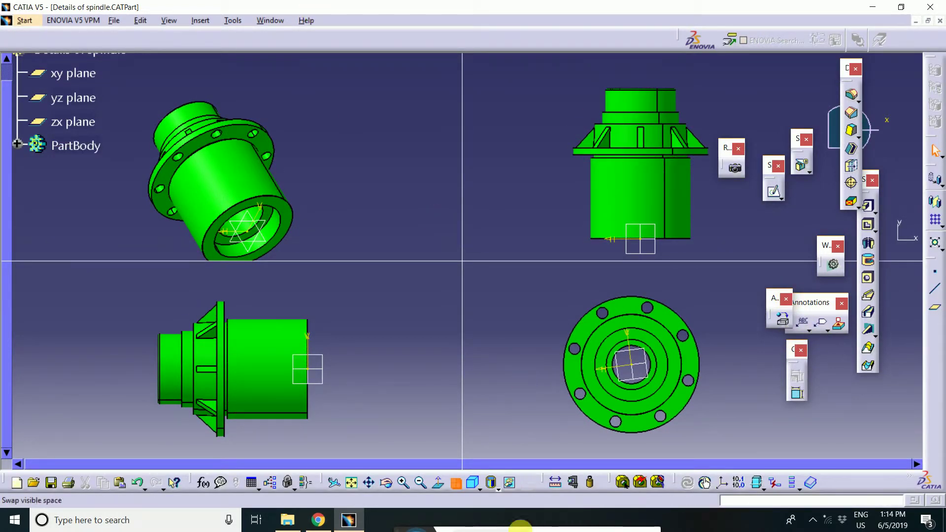
{"action": "middle_click_drag", "start_coordinate": [388, 245], "coordinate": [338, 179]}
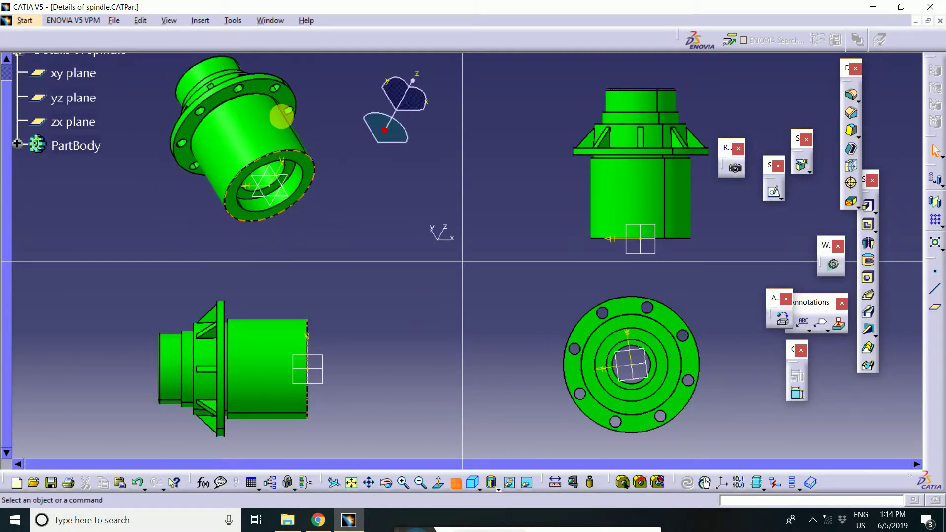
Restore the default contents and positions of all toolbars, and close the floating ENOVIA V5 VPM Navigator toolbar
{"action": "left_click", "coordinate": [230, 20]}
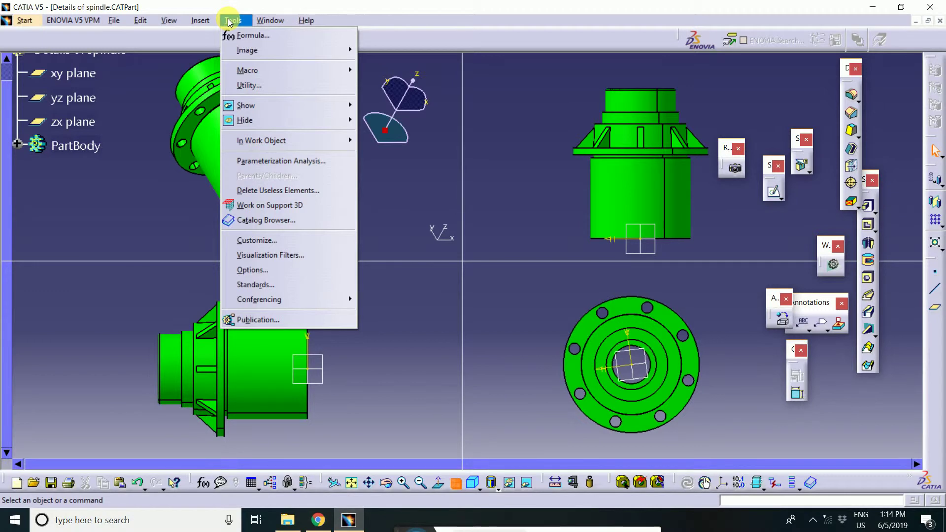
{"action": "left_click", "coordinate": [265, 241]}
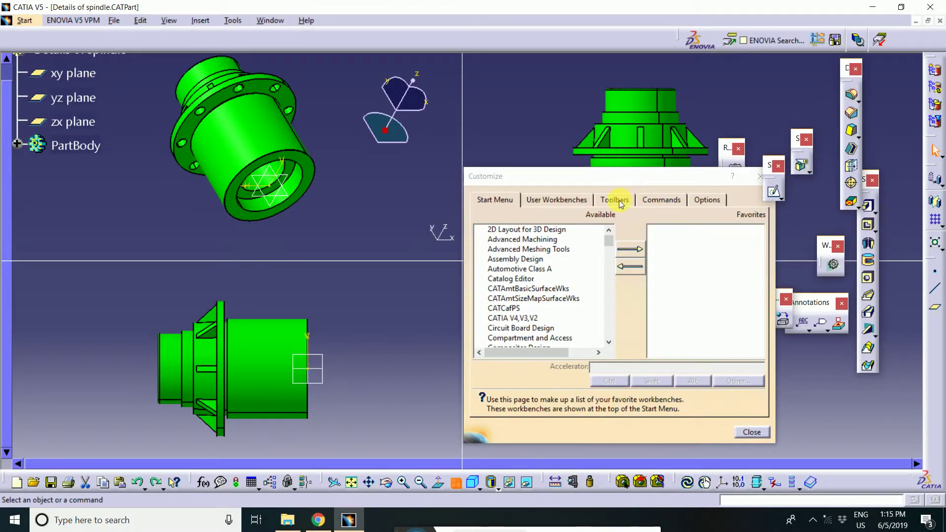
{"action": "left_click", "coordinate": [617, 200]}
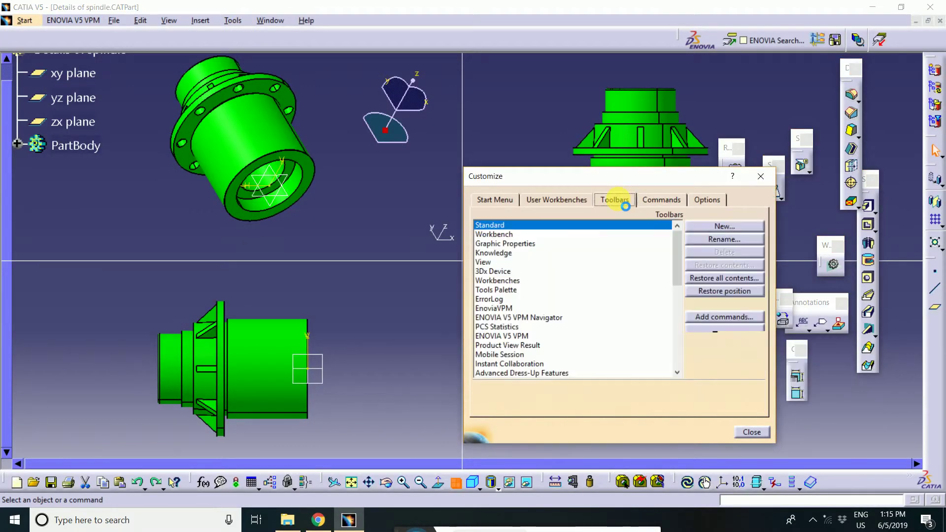
{"action": "left_click", "coordinate": [718, 278]}
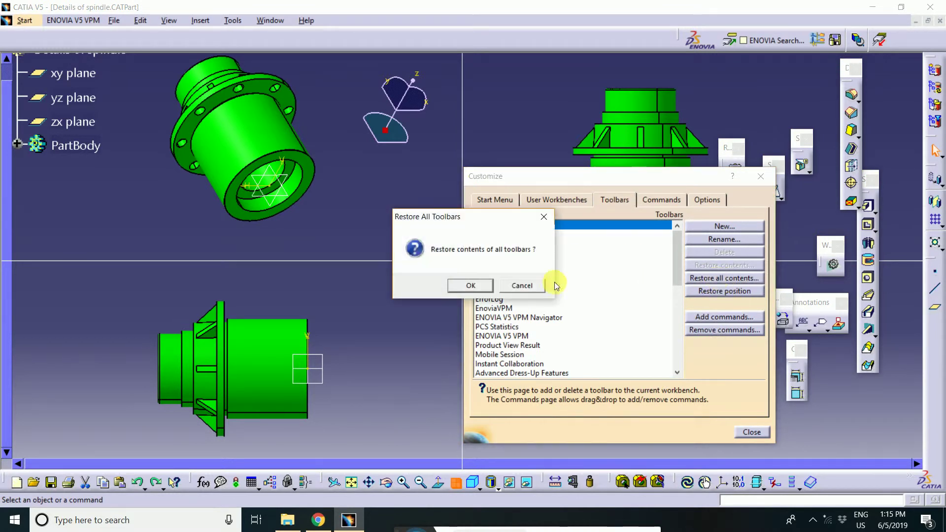
{"action": "left_click", "coordinate": [472, 286]}
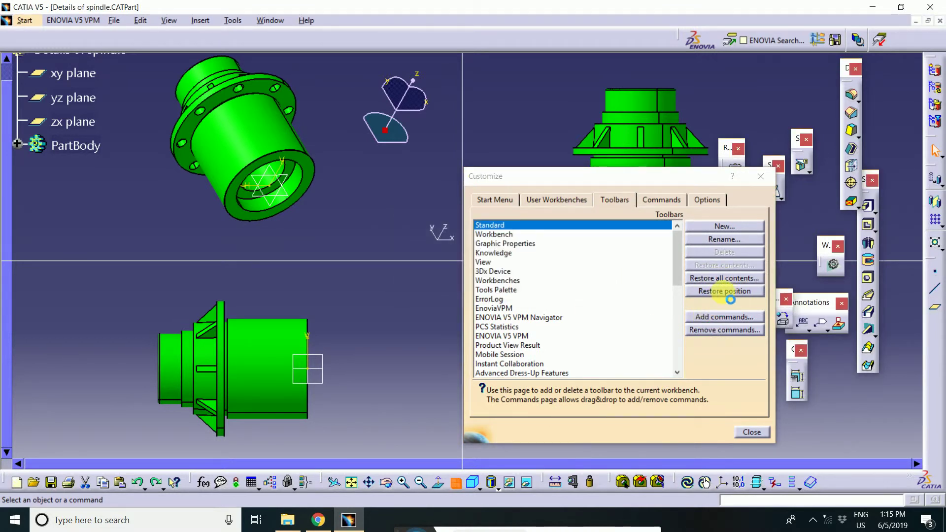
{"action": "left_click", "coordinate": [724, 292]}
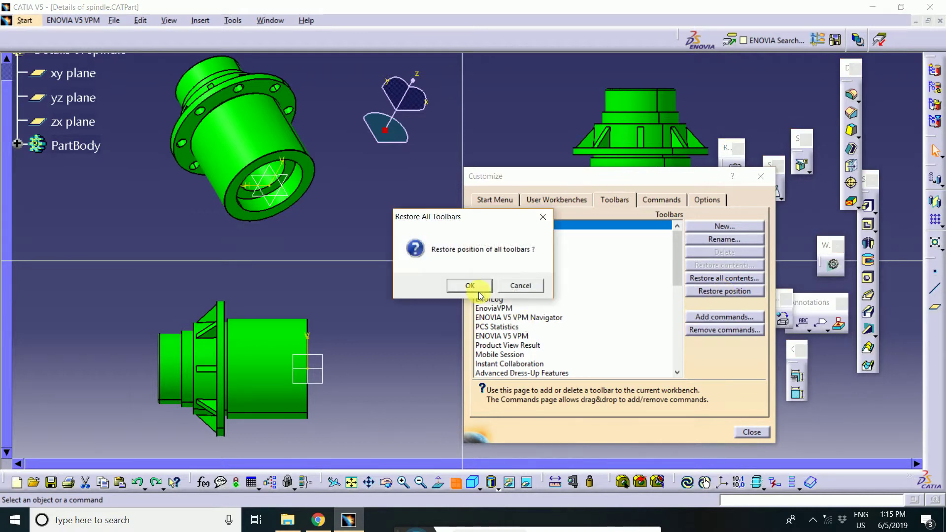
{"action": "left_click", "coordinate": [471, 287]}
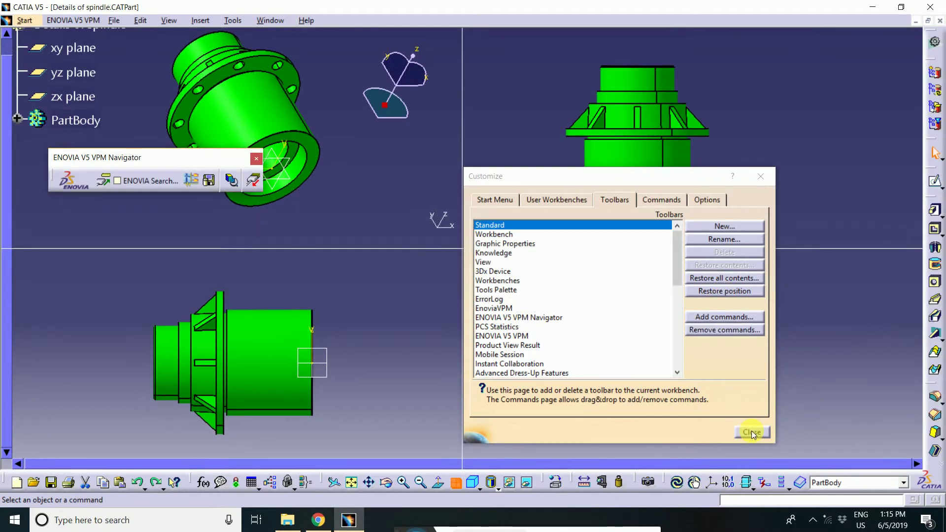
{"action": "left_click", "coordinate": [752, 432]}
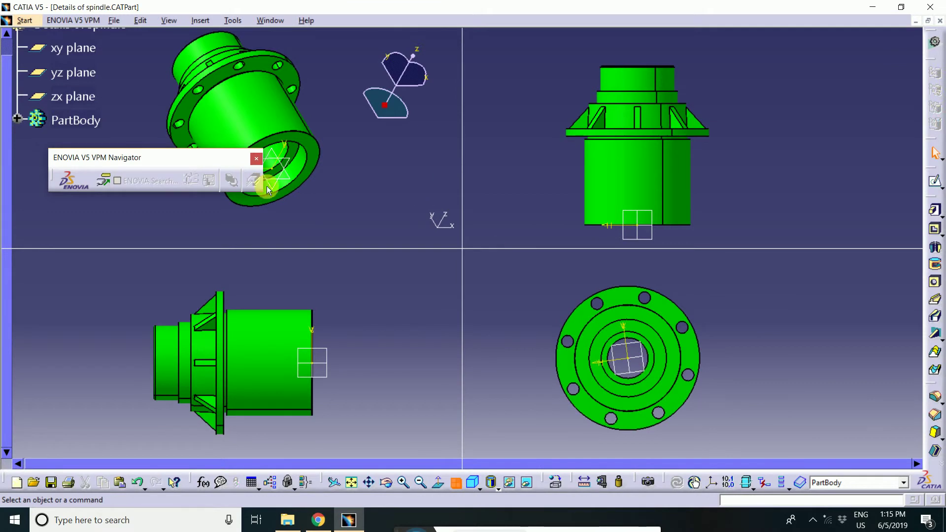
{"action": "left_click_drag", "start_coordinate": [162, 172], "coordinate": [635, 4]}
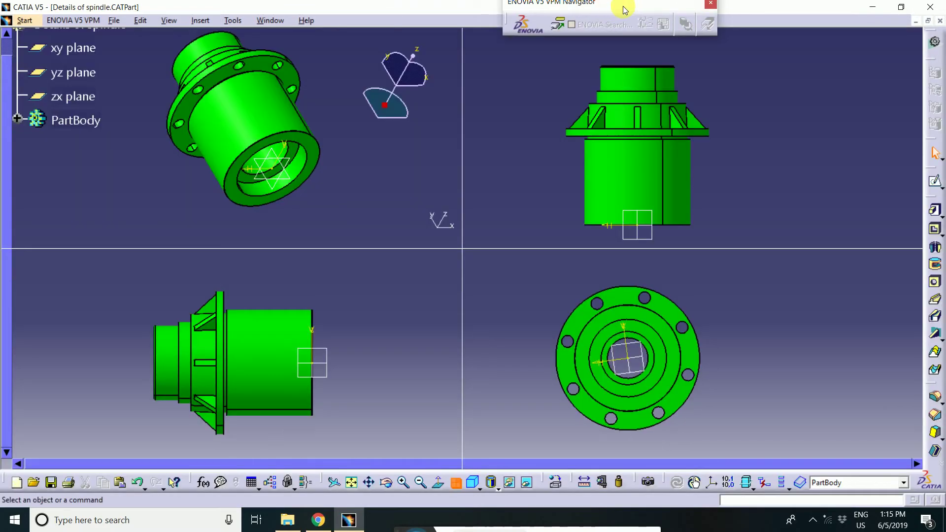
{"action": "left_click", "coordinate": [707, 3]}
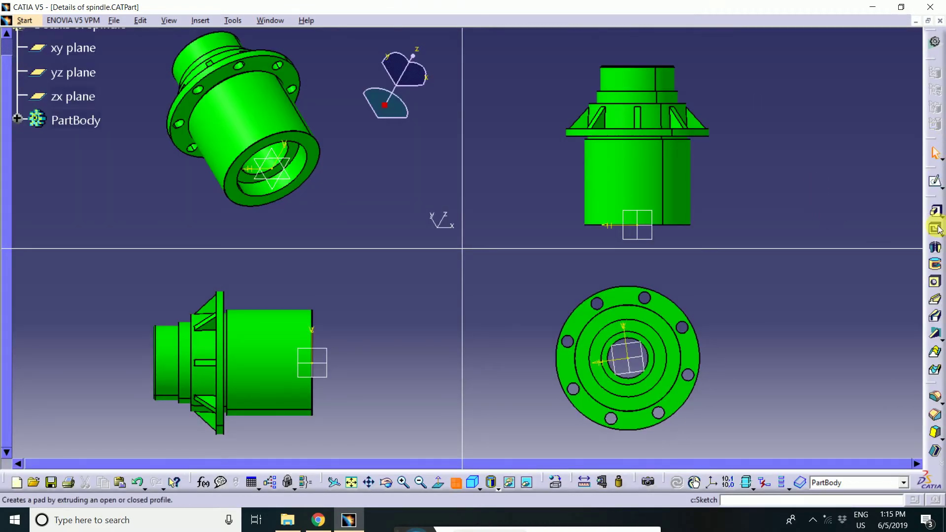
Switch the four-view display to wireframe and examine the spindle's internal bores, stiffeners and bolt holes in each view
{"action": "middle_click_drag", "start_coordinate": [393, 349], "coordinate": [344, 389]}
{"action": "middle_click_drag", "start_coordinate": [320, 191], "coordinate": [330, 210]}
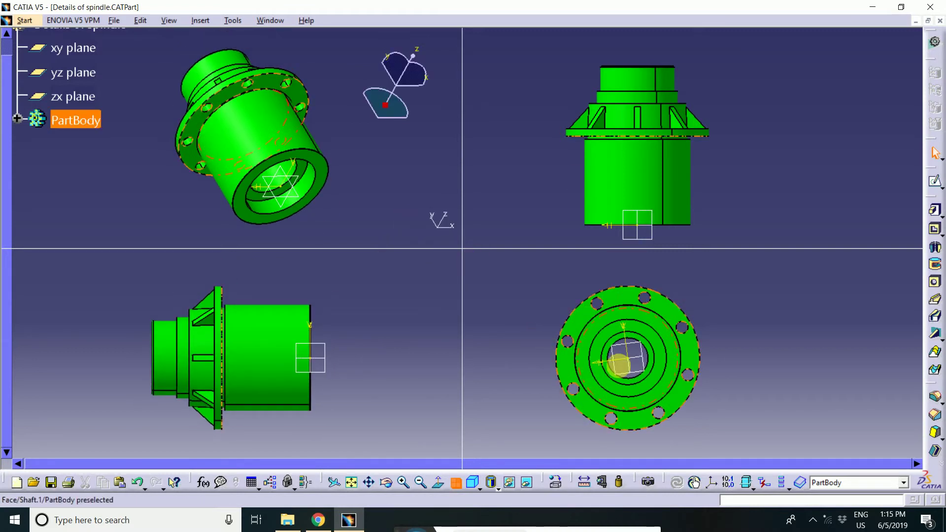
{"action": "mouse_move", "coordinate": [703, 377]}
{"action": "middle_mouse_down"}
{"action": "mouse_move", "coordinate": [739, 355]}
{"action": "mouse_move", "coordinate": [712, 382]}
{"action": "middle_mouse_up"}
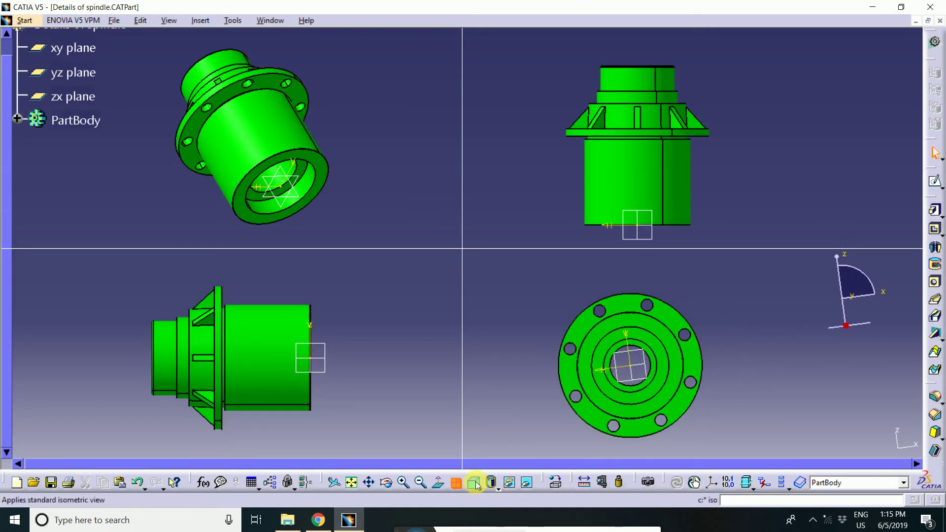
{"action": "left_click", "coordinate": [497, 489]}
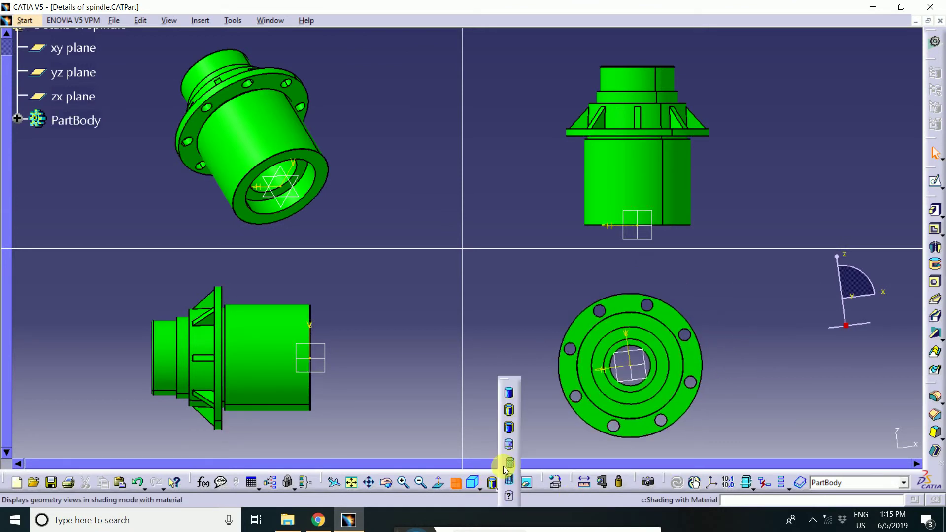
{"action": "left_click", "coordinate": [510, 479]}
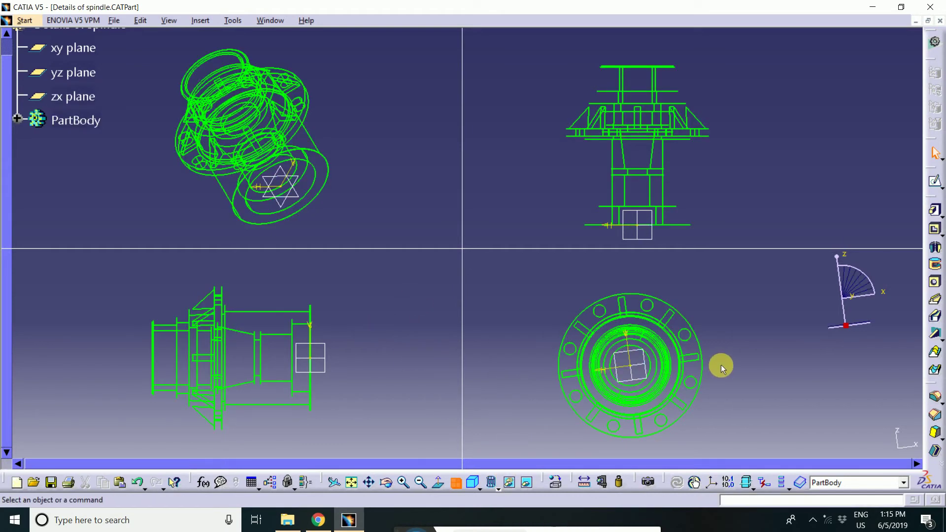
{"action": "middle_click_drag", "start_coordinate": [720, 365], "coordinate": [774, 339]}
{"action": "middle_click_drag", "start_coordinate": [349, 376], "coordinate": [365, 338]}
{"action": "middle_click_drag", "start_coordinate": [392, 179], "coordinate": [397, 165]}
{"action": "middle_click", "coordinate": [710, 173]}
{"action": "middle_click_drag", "start_coordinate": [712, 172], "coordinate": [722, 188]}
{"action": "left_click", "coordinate": [606, 418]}
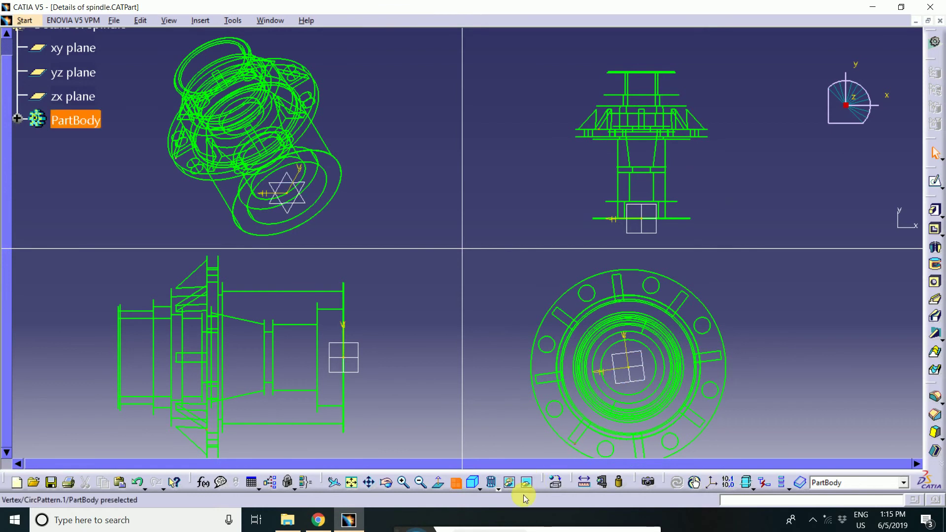